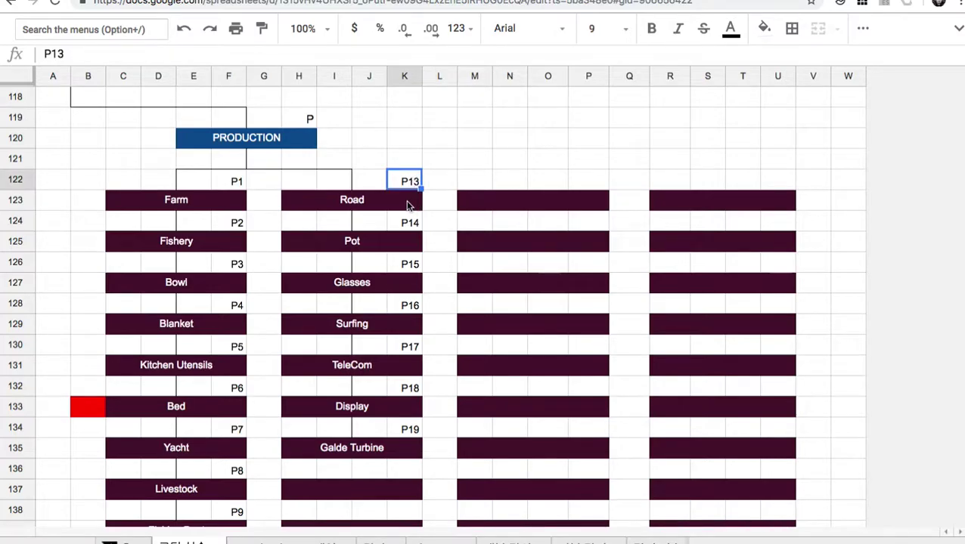
Examine the Road module page, from its heading and the phrase 德道多助 down to the dedicated-road section.
click(374, 185)
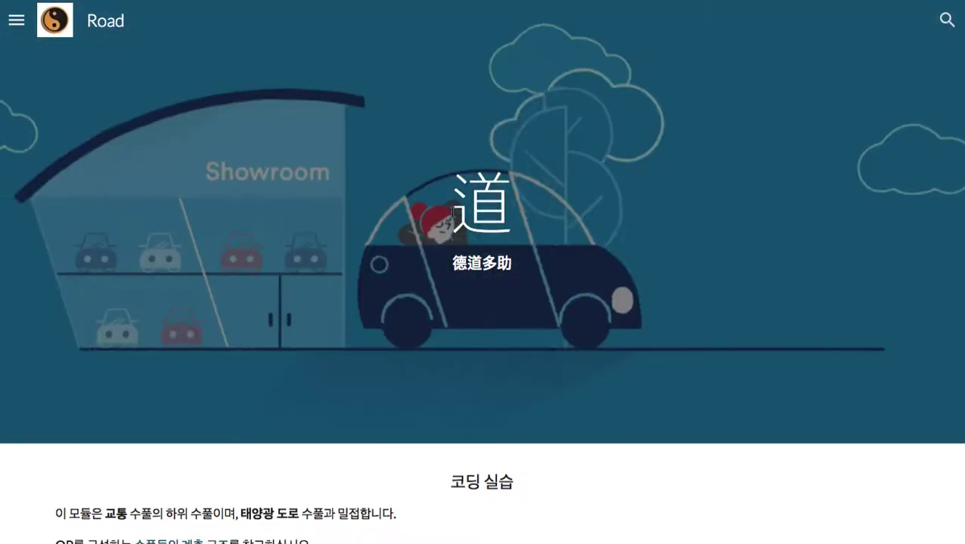
double_click(454, 213)
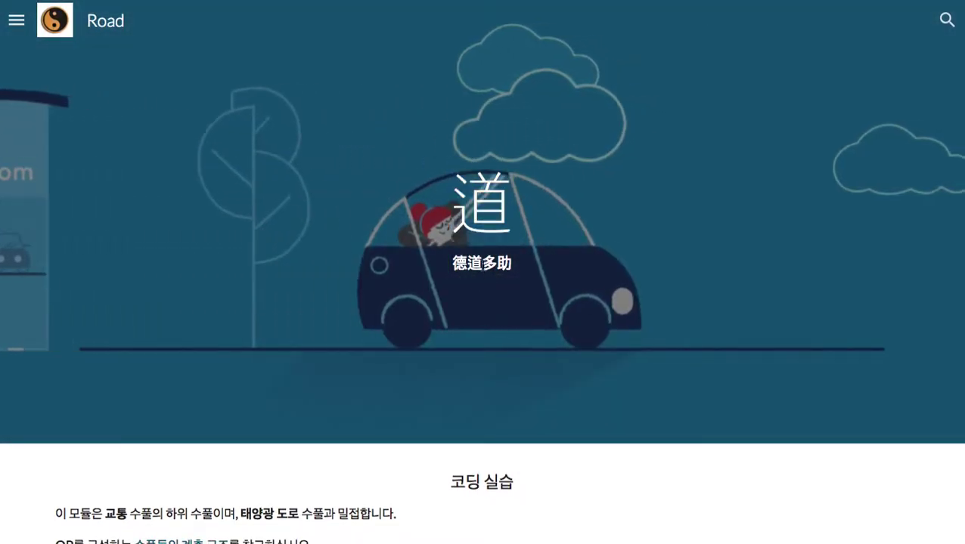
drag(452, 263, 497, 263)
double_click(478, 266)
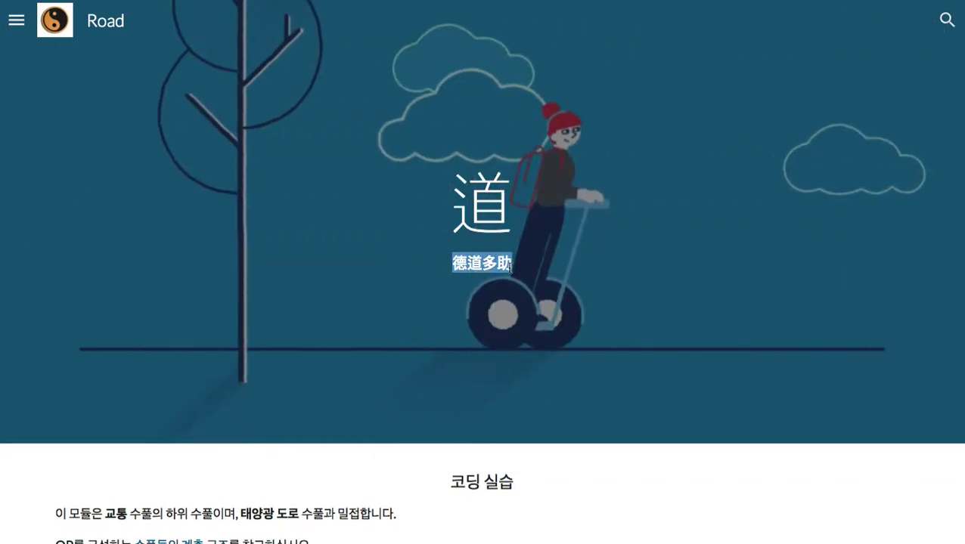
click(462, 277)
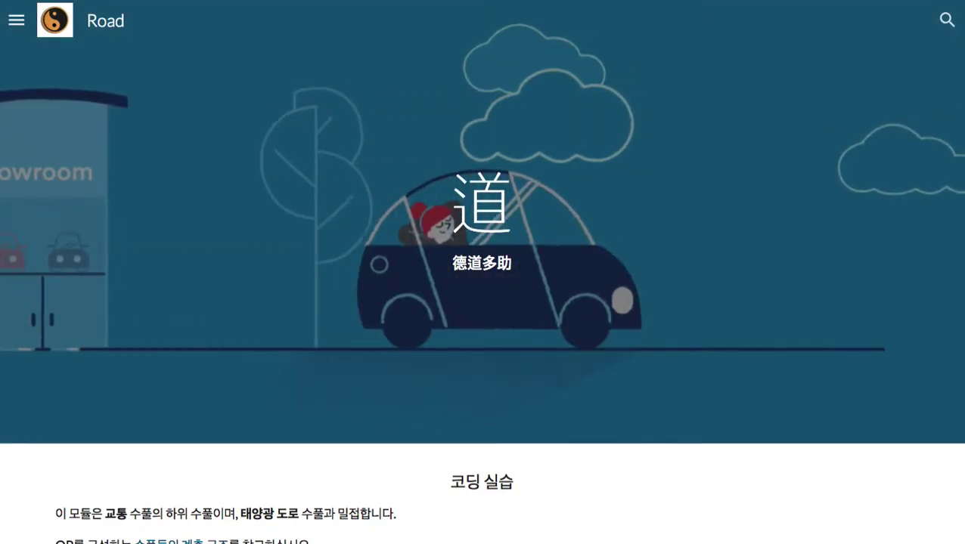
scroll(791, 154, down, 5)
scroll(484, 293, down, 5)
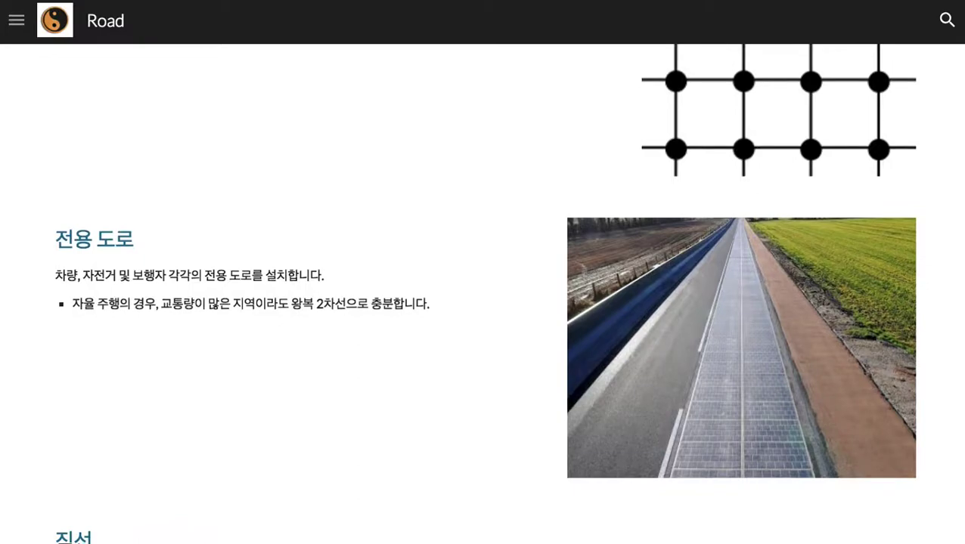
scroll(483, 293, down, 3)
scroll(482, 294, up, 10)
scroll(668, 49, up, 2)
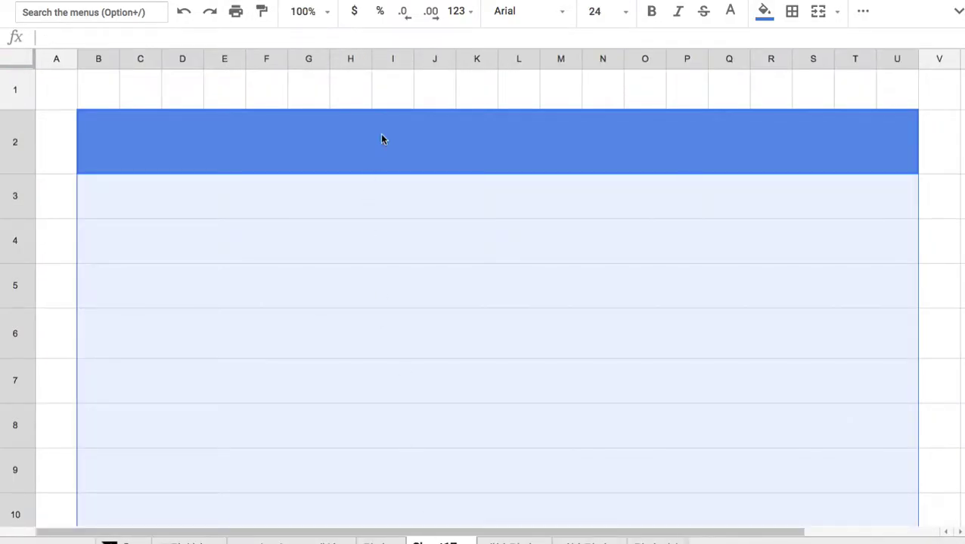
Enter the title "Road" in the blue header band in row 2 of the blank sheet.
click(403, 158)
text(Road)
key(Return)
Enter "1. 교육도시 도로는 발전 기능을 겸한다. 도로 = 태양광 발전 시설" in row 3 below the title.
text(1. ry)
key(BackSpace)
key(BackSpace)
text(공)
key(BackSpace)
text(교육돗)
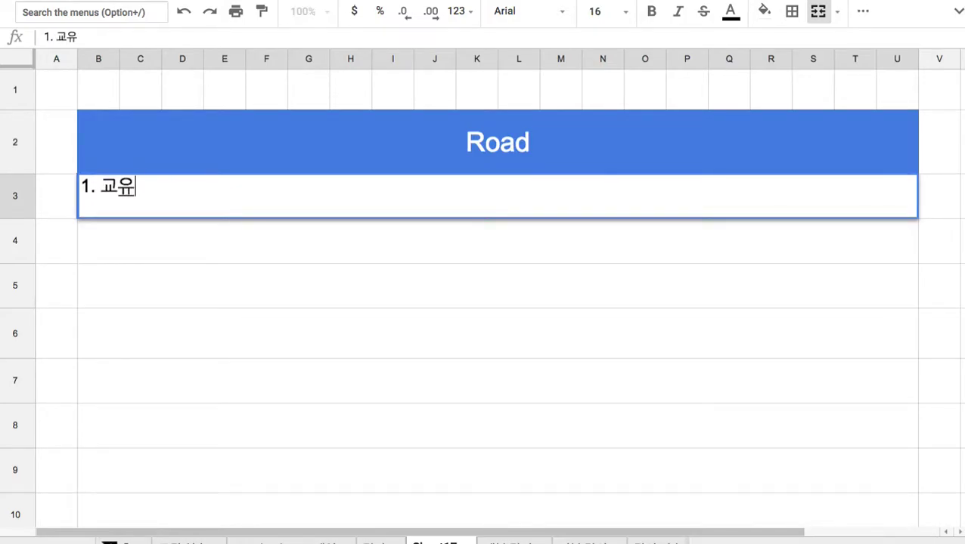
text(시 도)
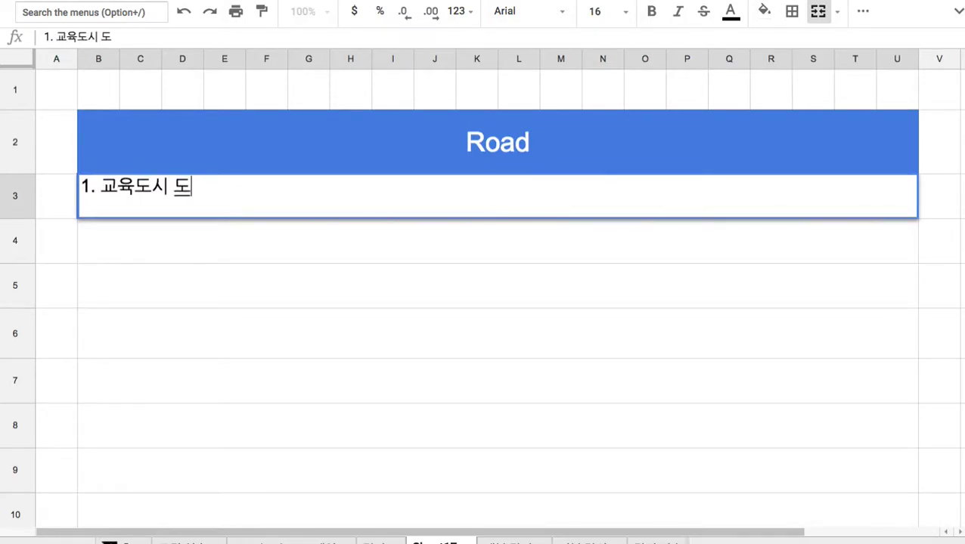
text(로는 발전 기능)
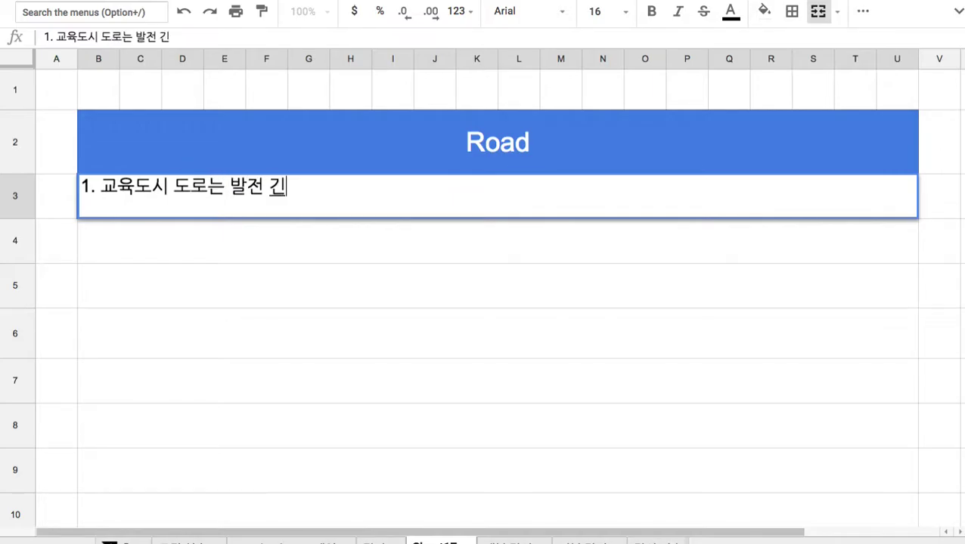
text(을 겸한다. )
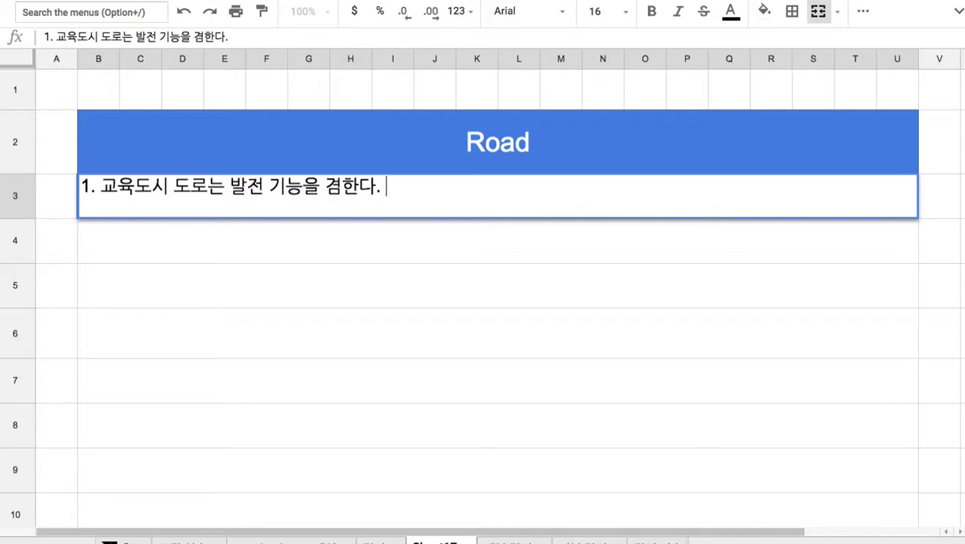
text(도로 )
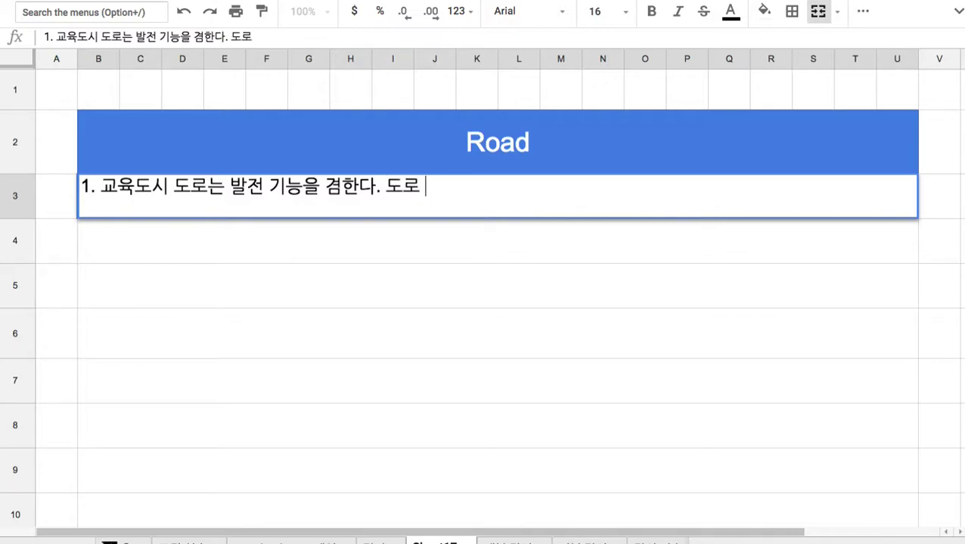
text(= 태양광 )
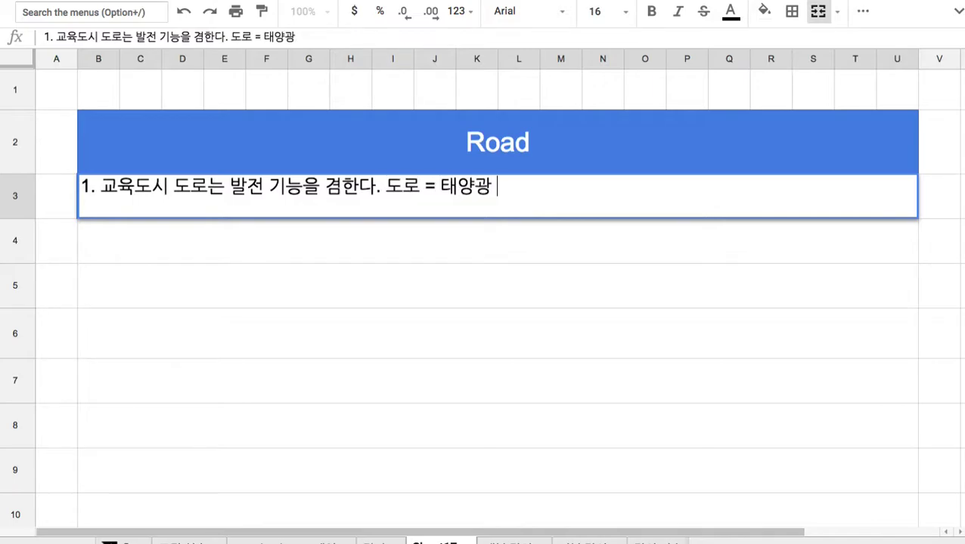
text(발전)
text( 시설)
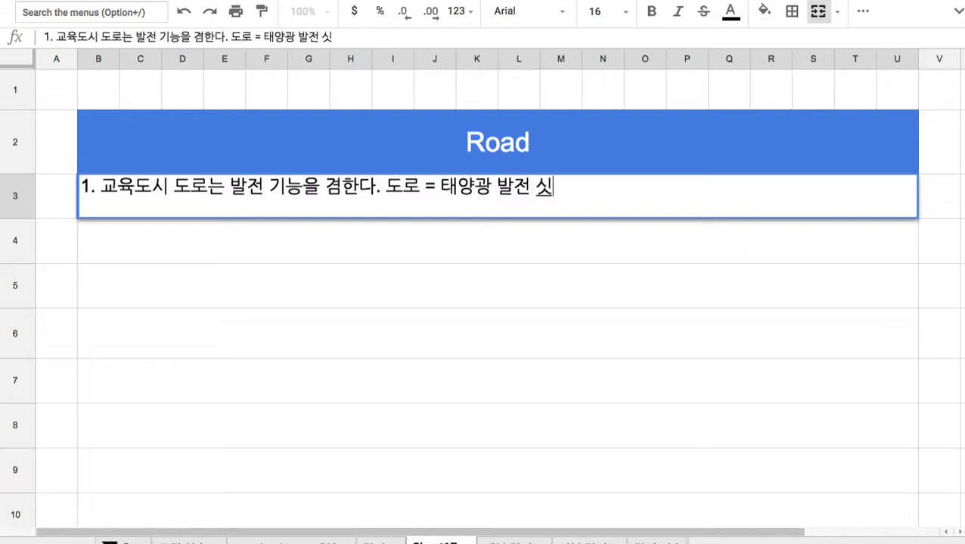
key(Return)
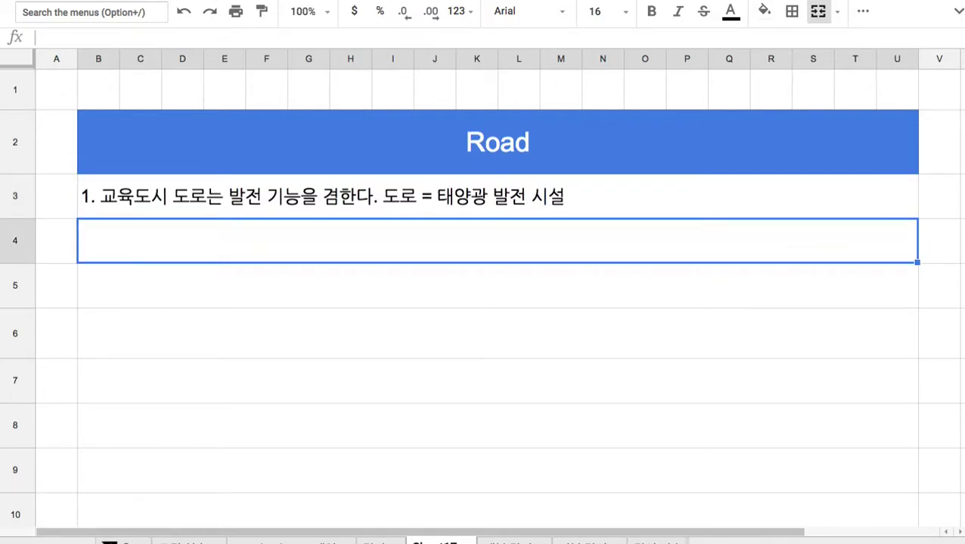
Enter "2. 도로 표면에 태양광 패널을 도포" as the second point in row 4.
text(2,)
text( 태)
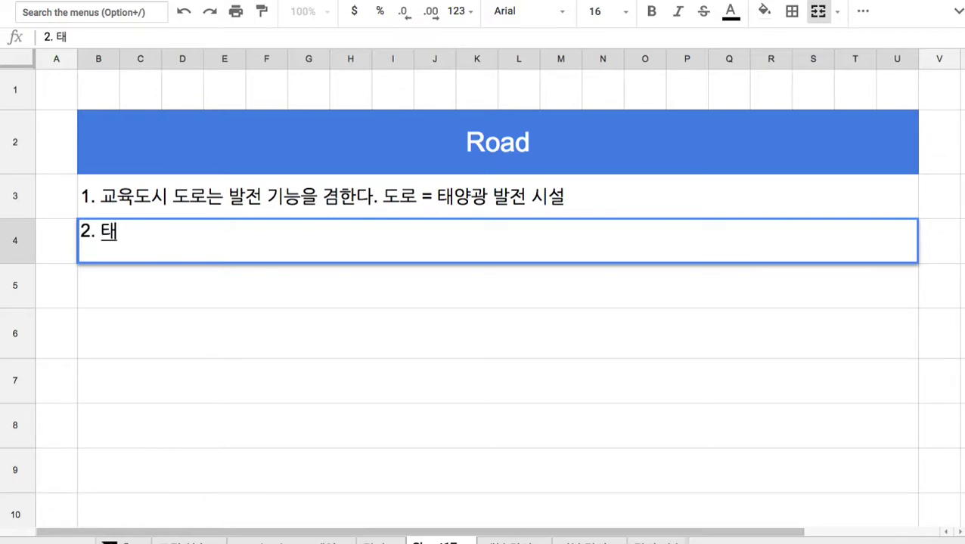
key(BackSpace)
text(도로 불)
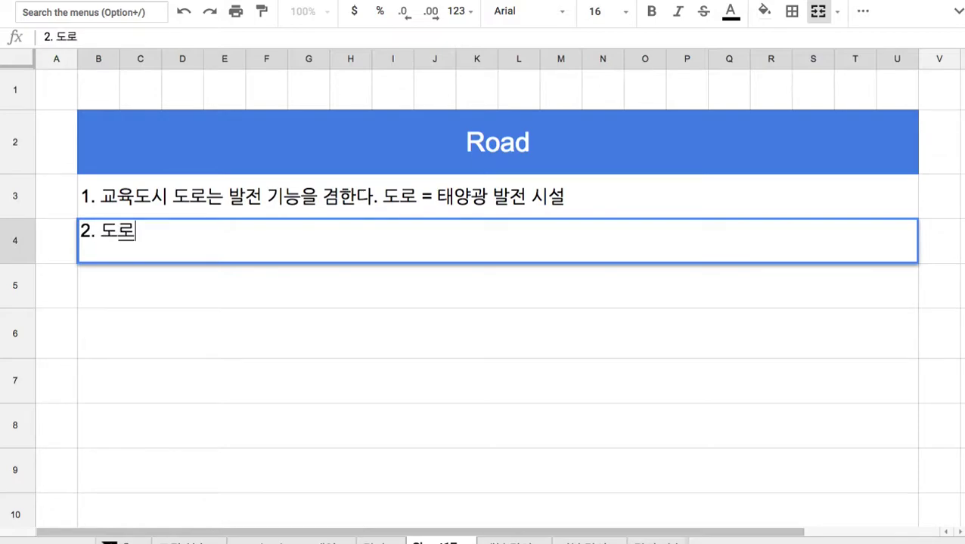
key(BackSpace)
key(BackSpace)
key(BackSpace)
text(표묘 ㅓㄴㅇ)
key(BackSpace)
key(BackSpace)
key(BackSpace)
key(BackSpace)
key(BackSpace)
text(면에 태)
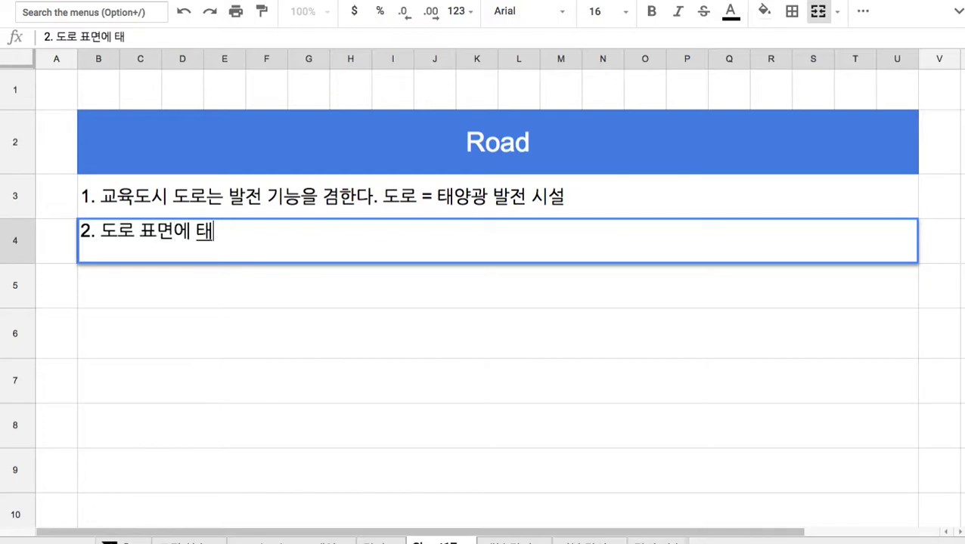
text(양ㄱ광 패널을 도포)
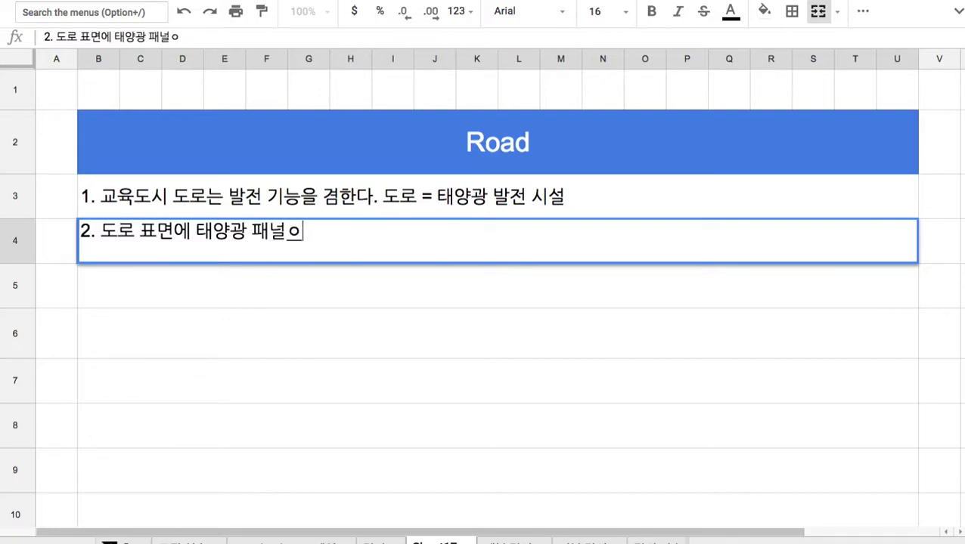
key(Return)
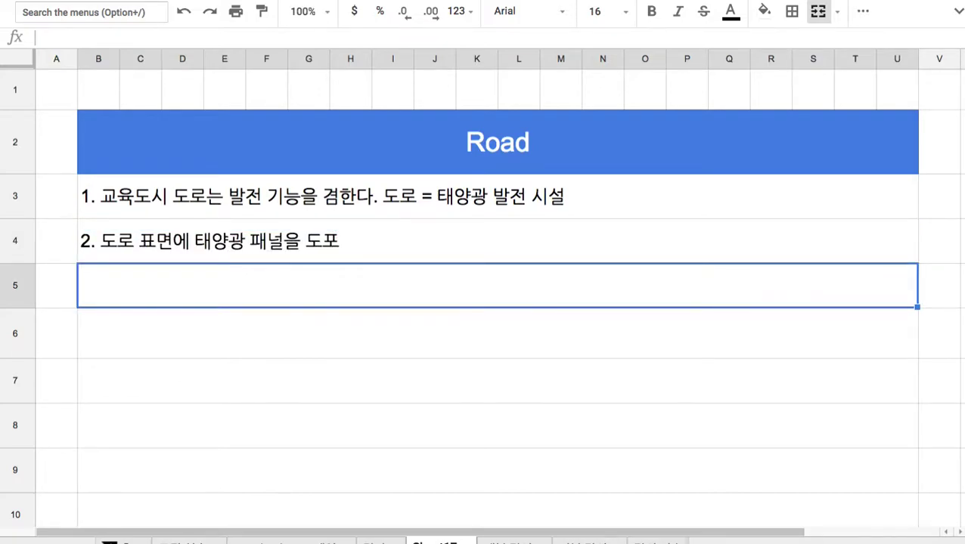
Write "3. 자율주행 차량이 정해진 라인을 따라 주행" as the third point in row 5.
text(3)
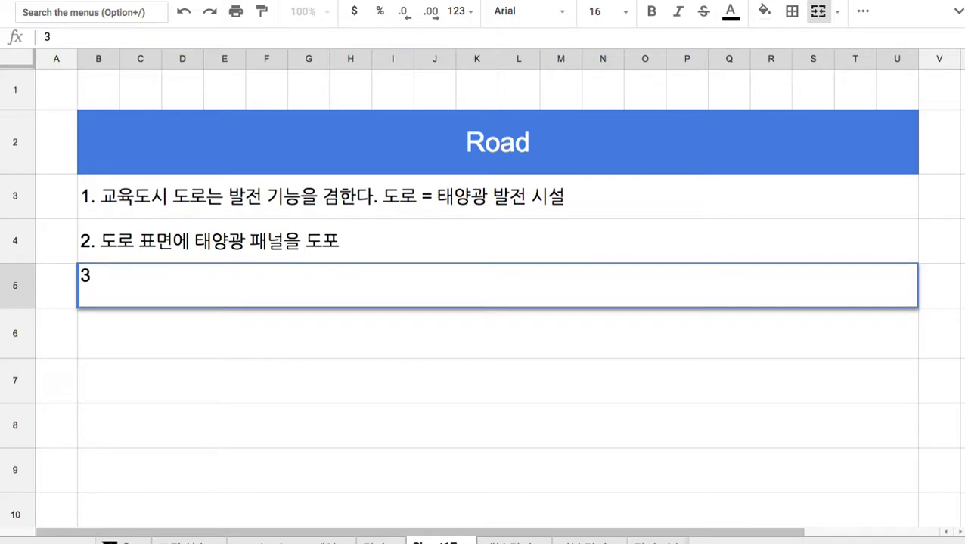
text(. 자율)
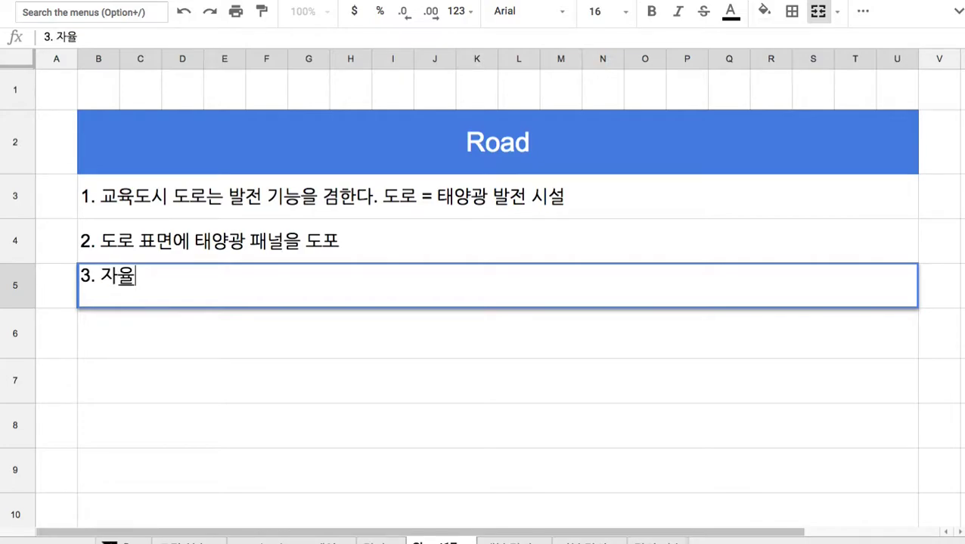
text(ㅈ주행 차량)
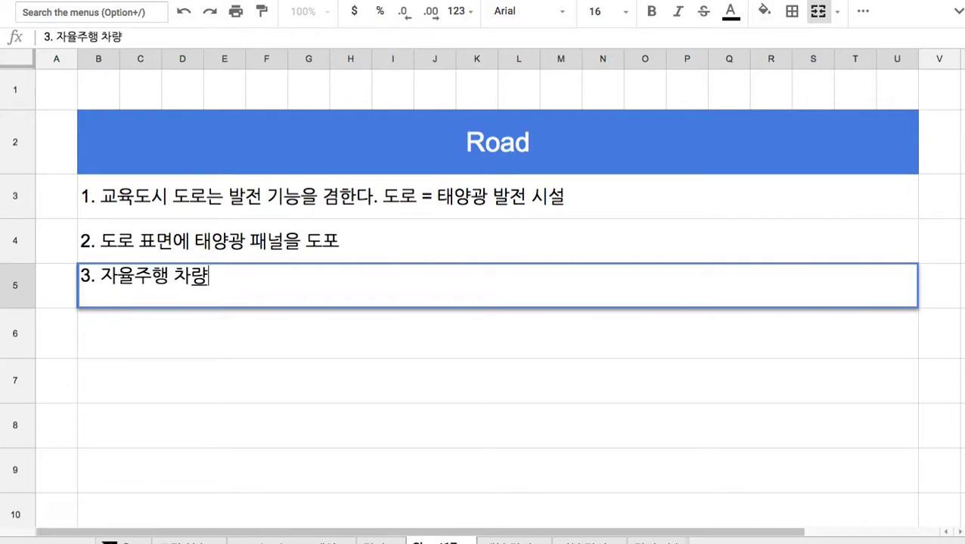
text(이 정해진 라인으)
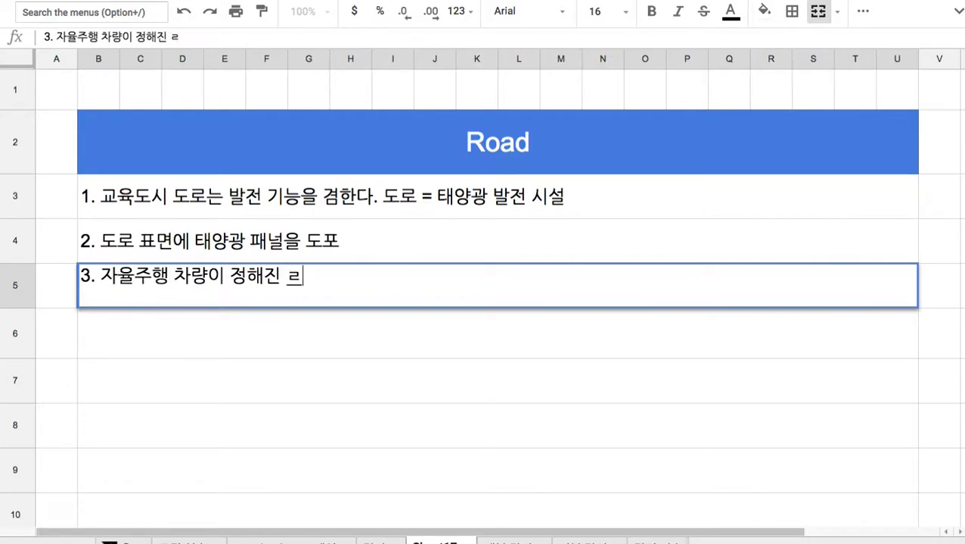
text(을 따라 주행)
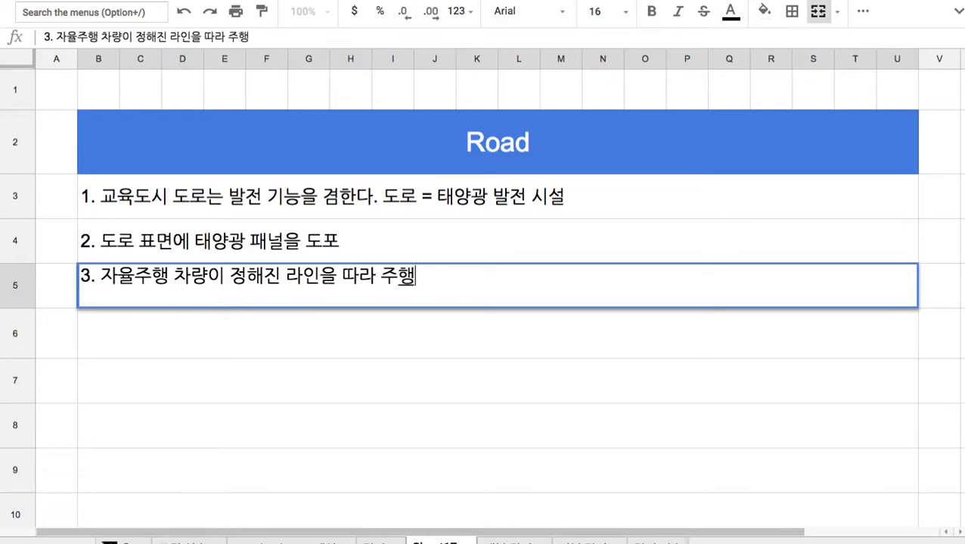
Insert the parenthetical "(태양광 패널이 없다)" directly after "라인" in the third point.
drag(230, 277, 319, 277)
click(320, 277)
text((ㅇ)
key(BackSpace)
text(ㅌ)
text(ㅐ양광 패널이)
text( 없다))
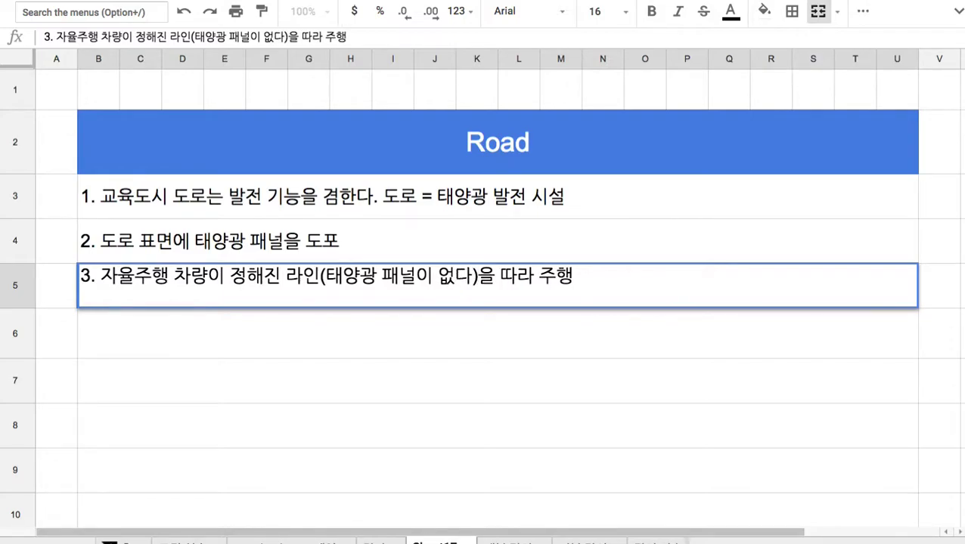
Insert "20cm 폭으로, " at the start of the parenthetical in the third point and highlight "20cm".
drag(230, 277, 317, 285)
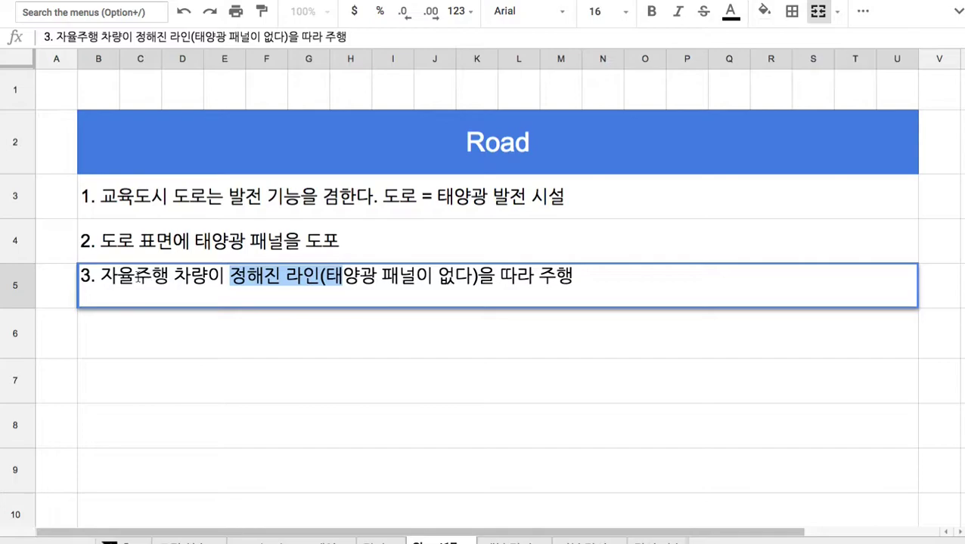
click(137, 276)
drag(139, 277, 207, 282)
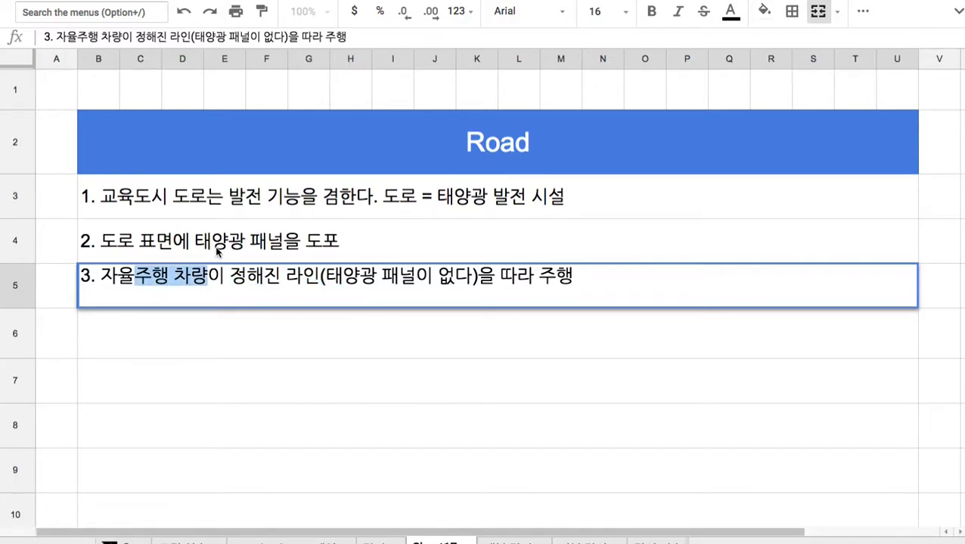
click(326, 277)
text(20c)
text(,)
key(BackSpace)
key(BackSpace)
text(m 폭ㅇ)
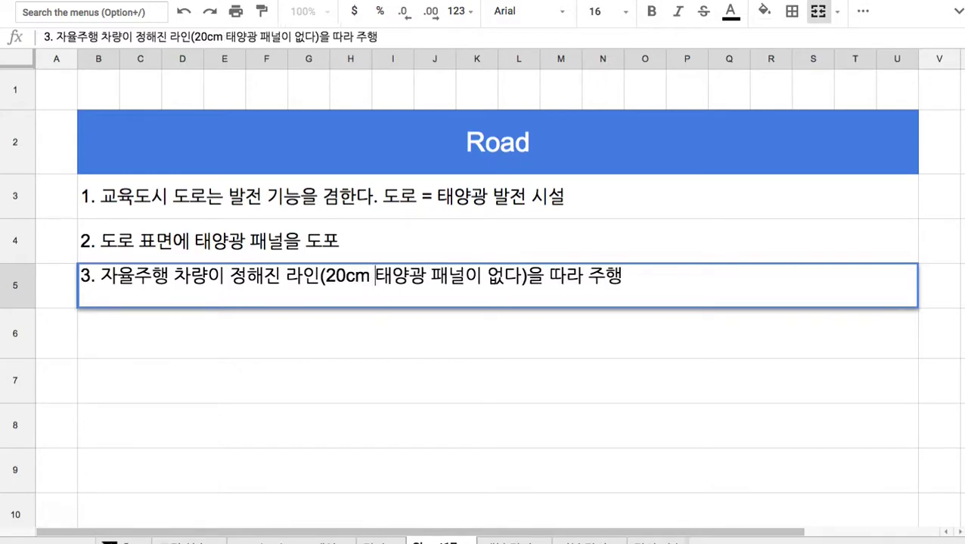
text(으로,)
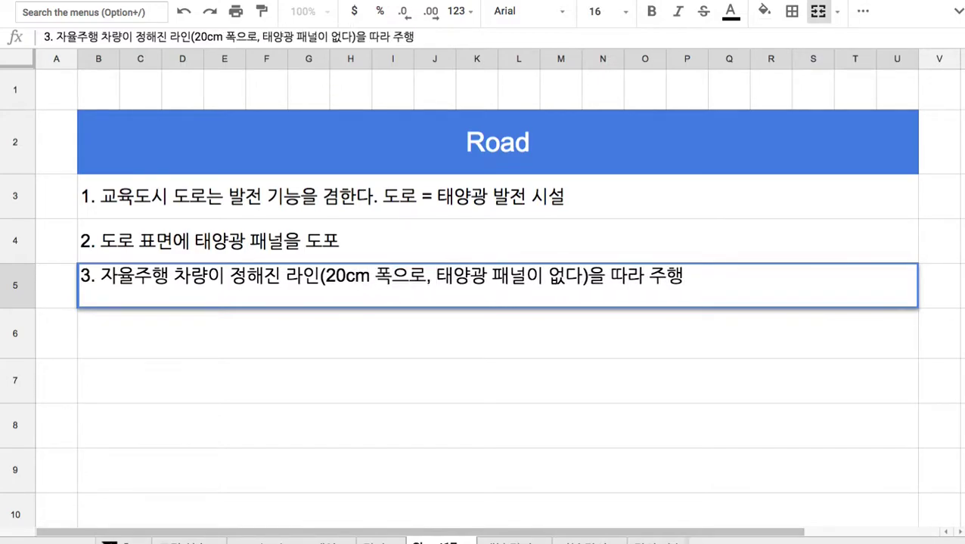
drag(325, 277, 370, 278)
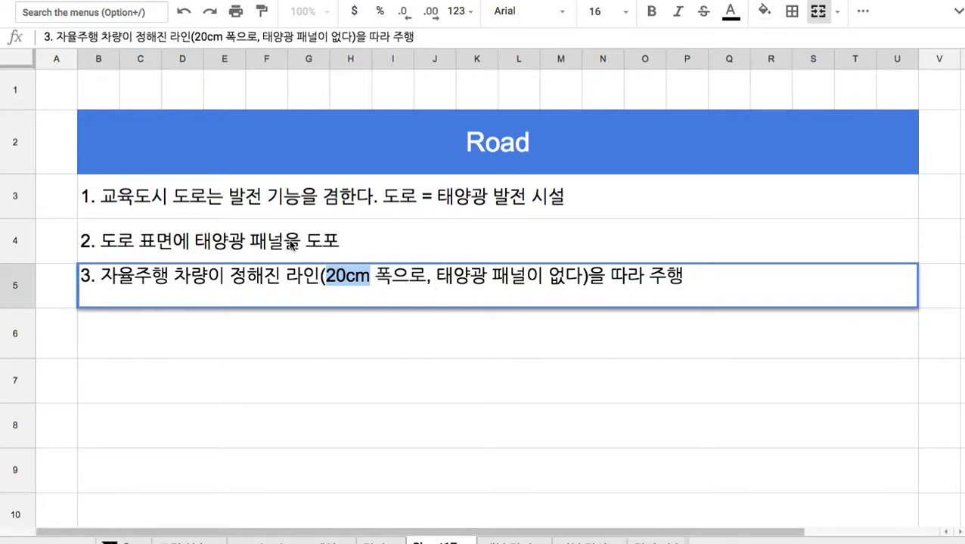
Append "=> 하부 영역의 땅을 다질 필요가 없다." to the second point in row 4 and highlight "하부 영역의 땅".
click(248, 241)
double_click(248, 240)
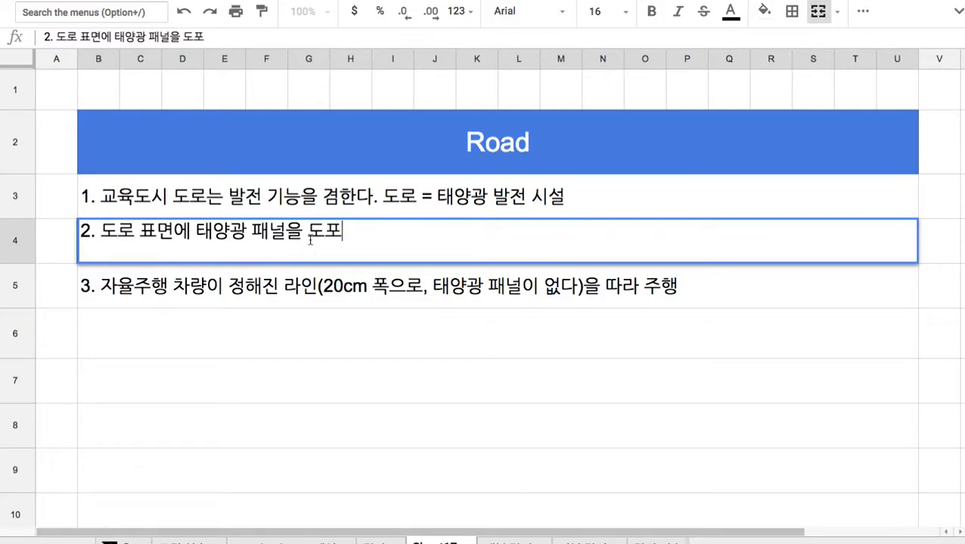
text(=>)
text( 할)
text(부른)
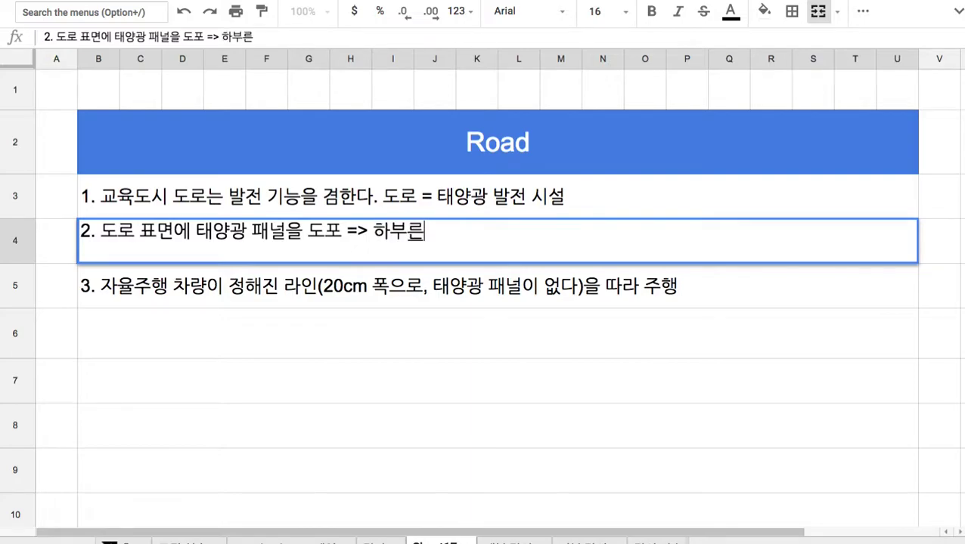
key(BackSpace)
key(BackSpace)
text(영역)
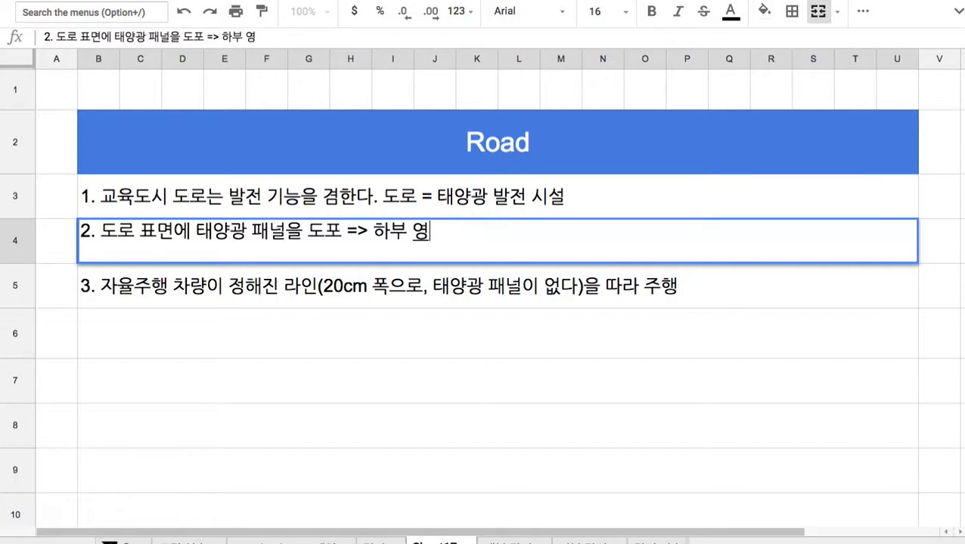
text(의 땅)
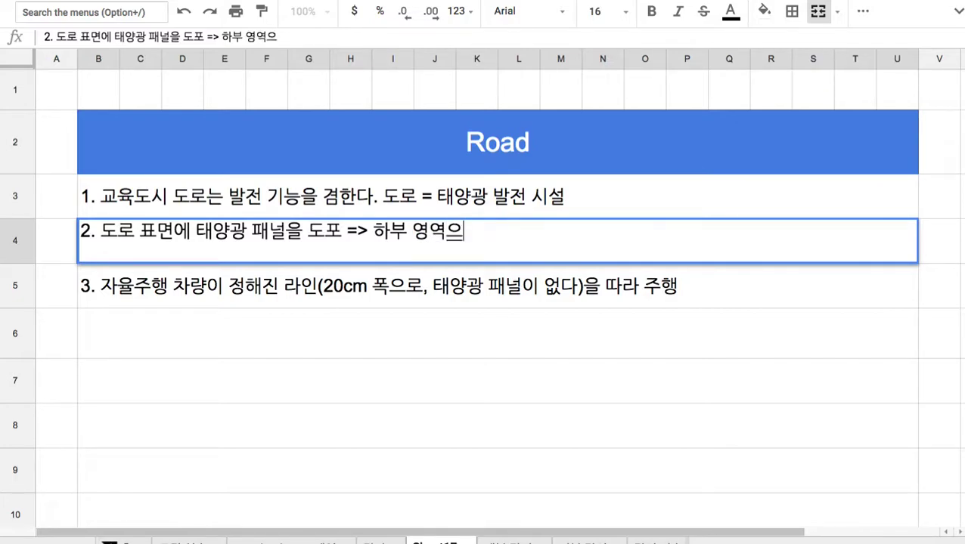
text(을)
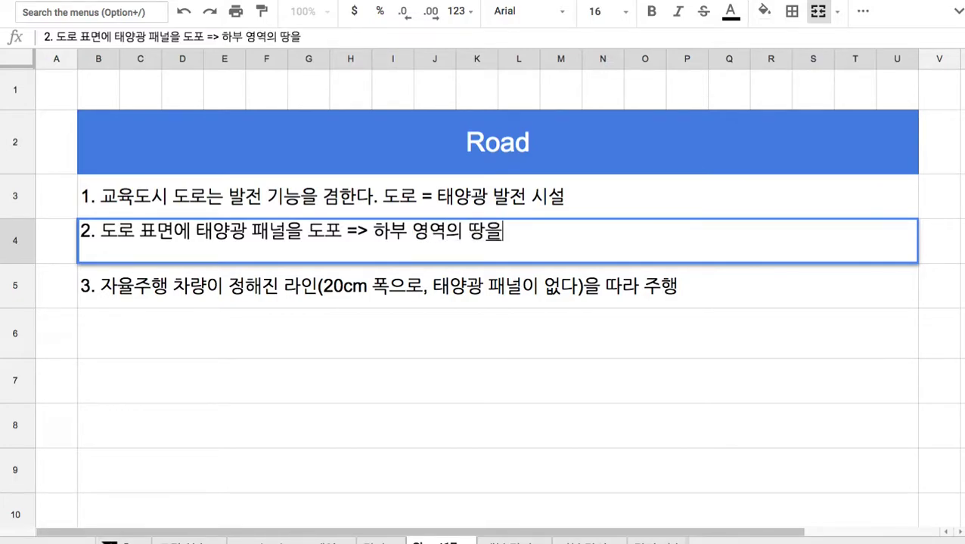
text( 다질 필요가 없다.)
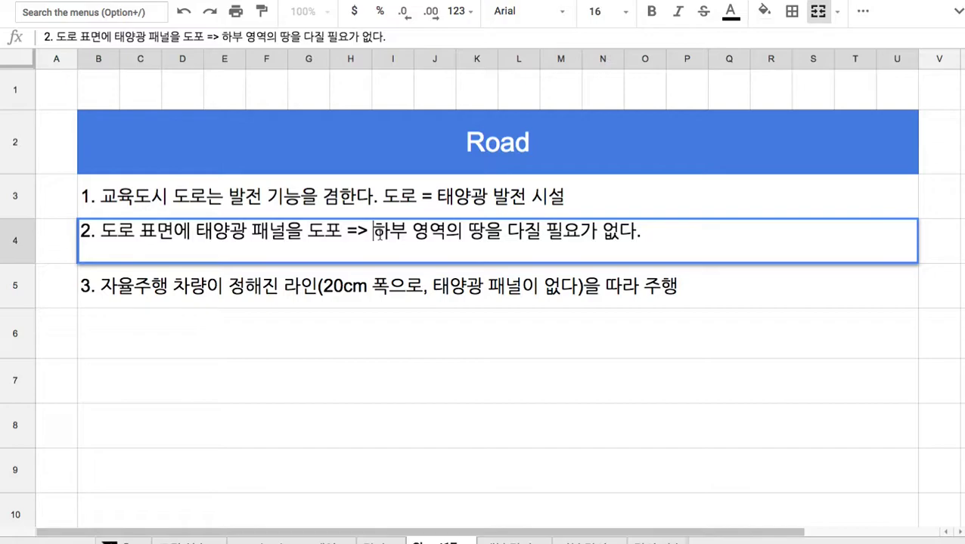
drag(378, 233, 482, 238)
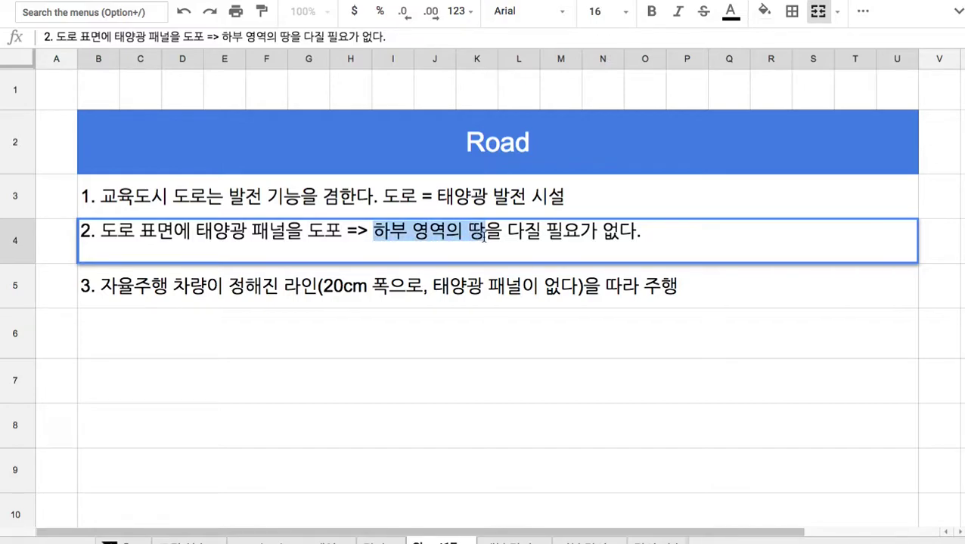
Enter "4. 25도 이하를 유지" as the fourth point in row 6, highlight its text, and look through the Road web page.
click(316, 327)
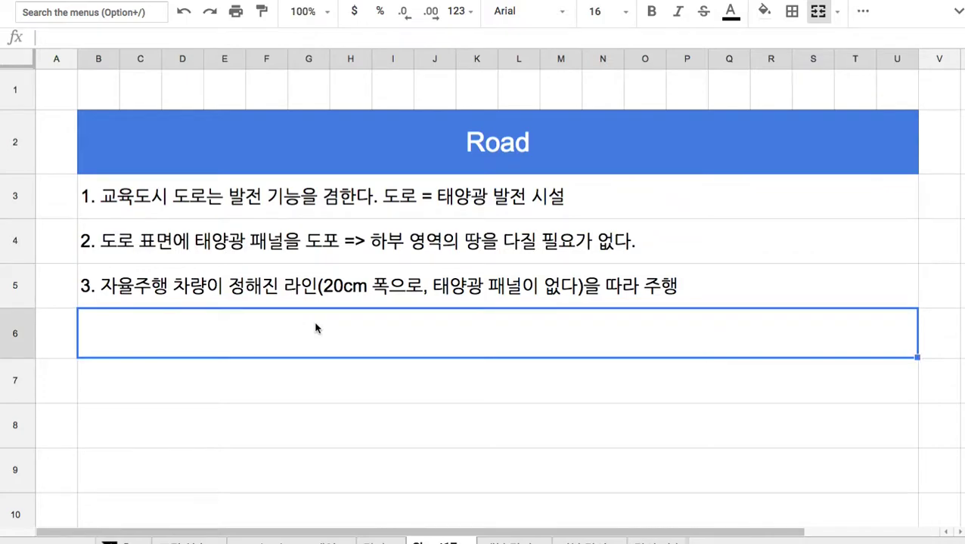
text(4. )
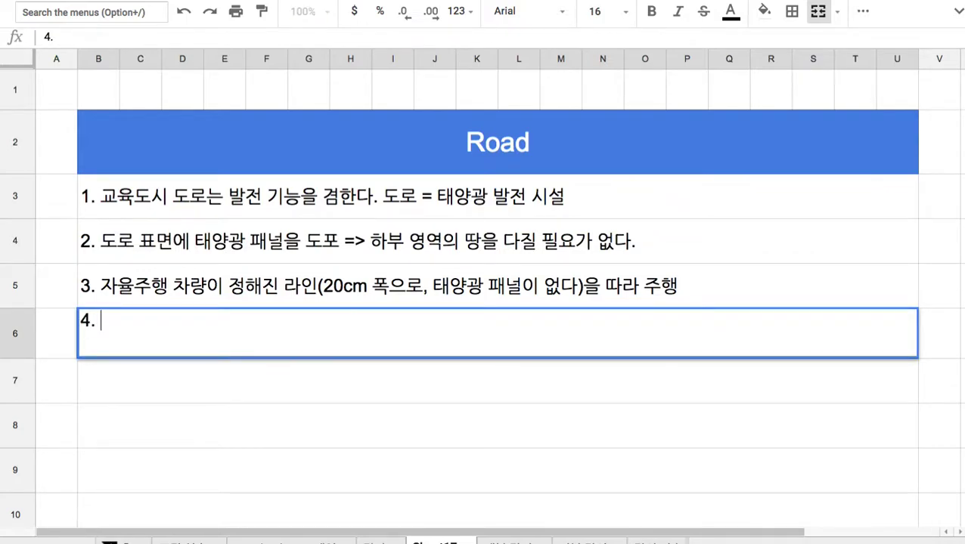
text(25도 이해)
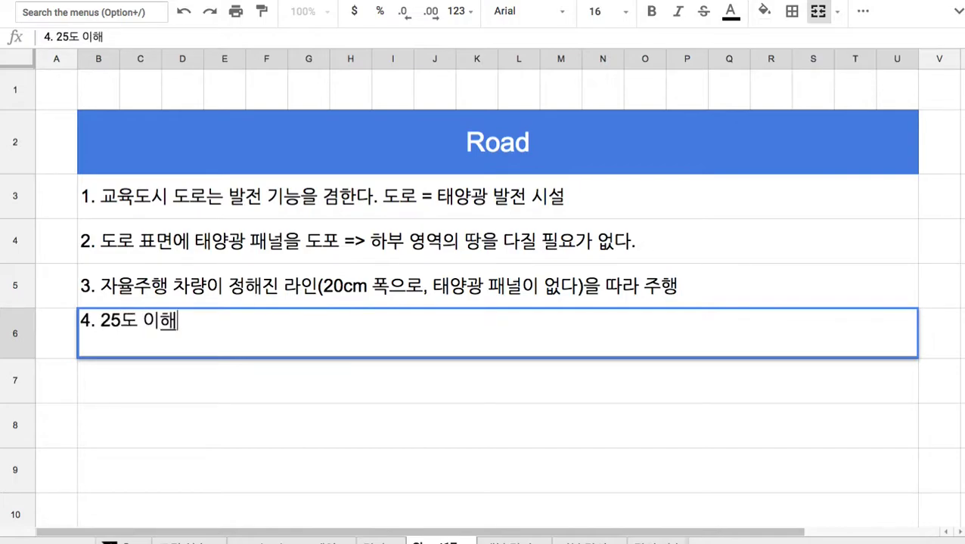
key(BackSpace)
text(하를 유지)
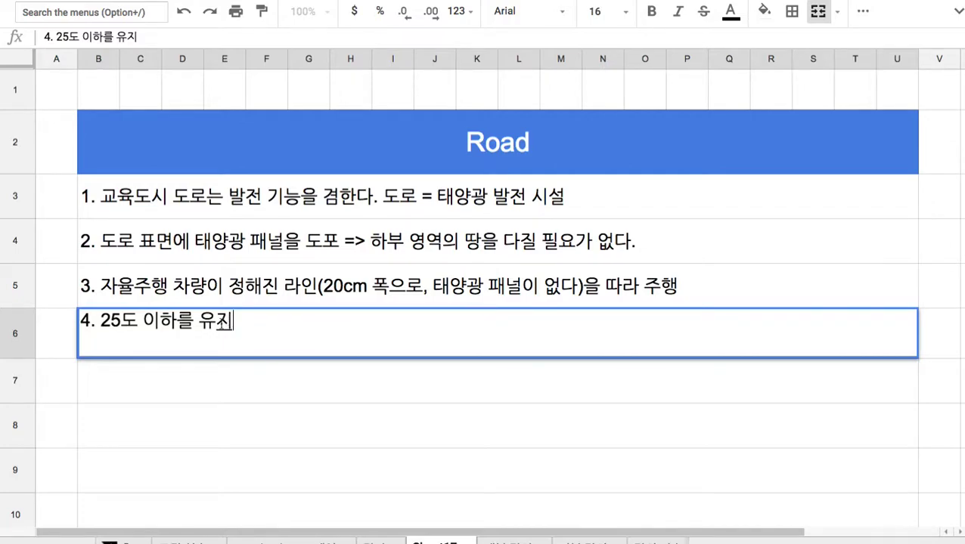
drag(101, 324, 229, 326)
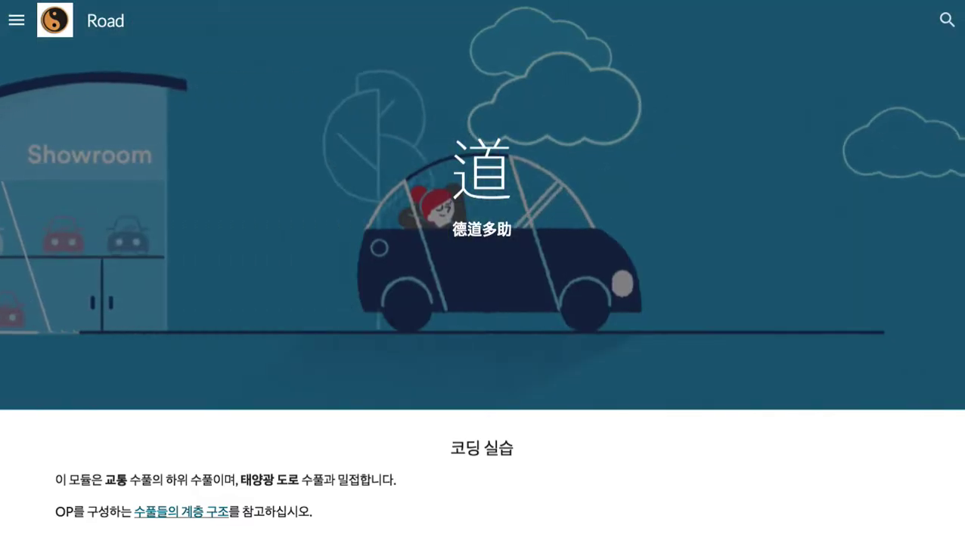
scroll(482, 272, down, 10)
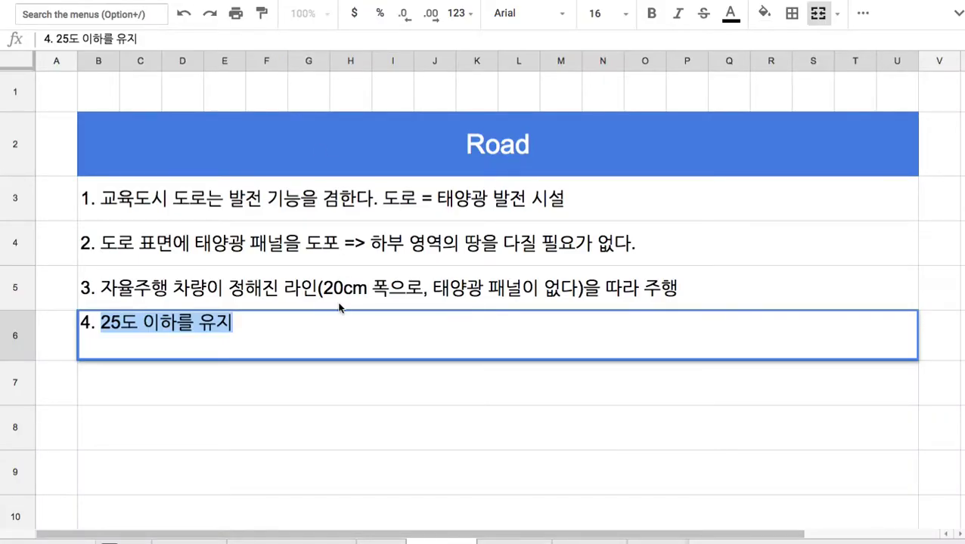
Enter "5. 도로 밑을 물이 흐르게 한다. => 도시에 온수를 공급" in row 7 and review the Road web page.
click(287, 384)
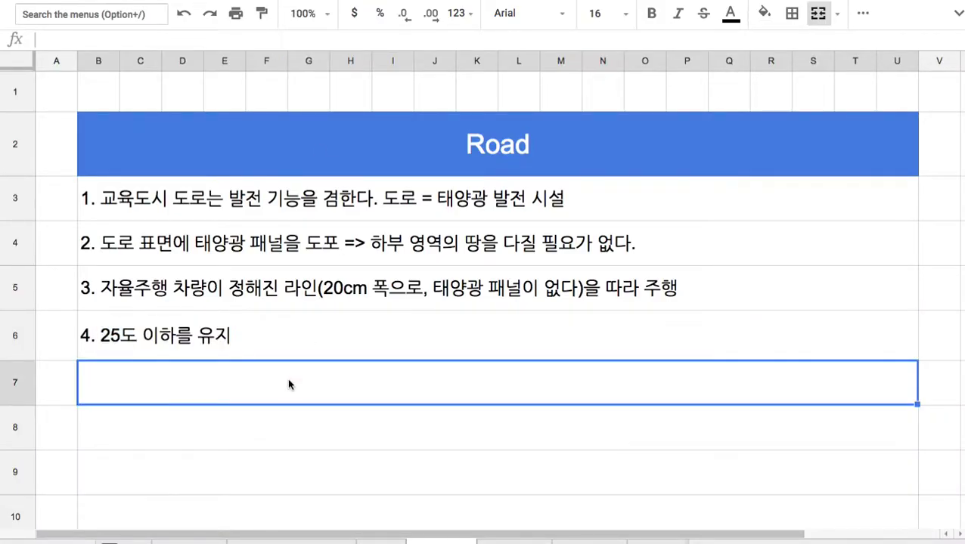
text(5. ㄷ도로 밑을 물이 )
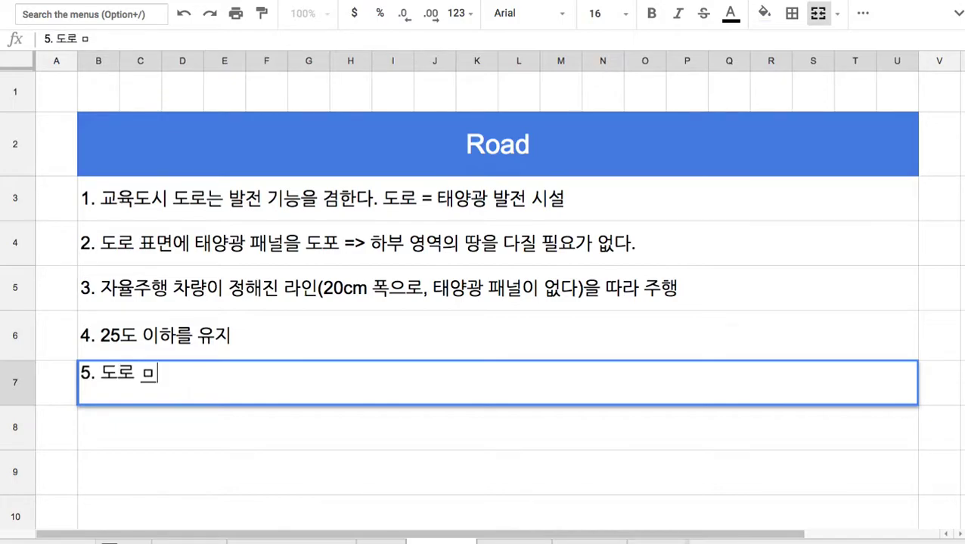
text(흐르게 한다)
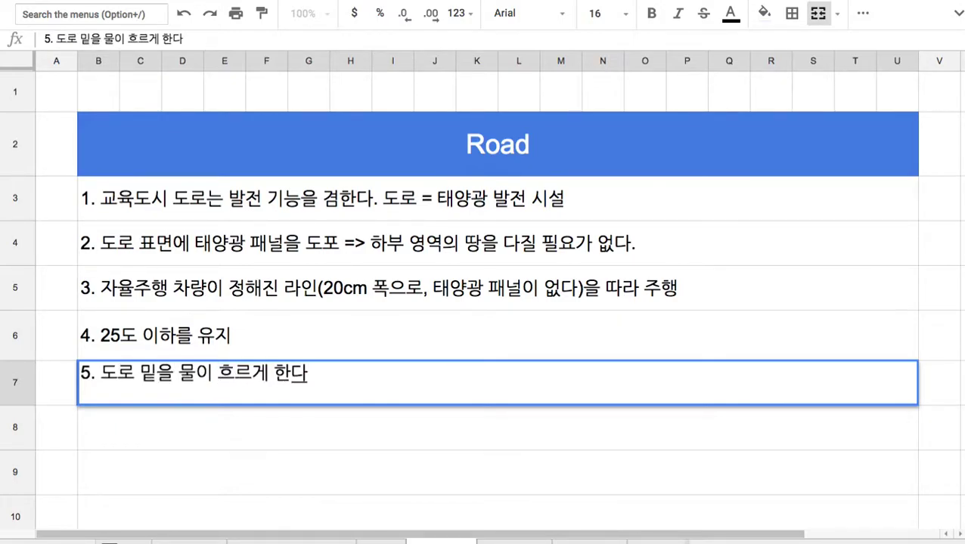
text(. => 도시를)
key(BackSpace)
key(BackSpace)
text(에 온수를 공급)
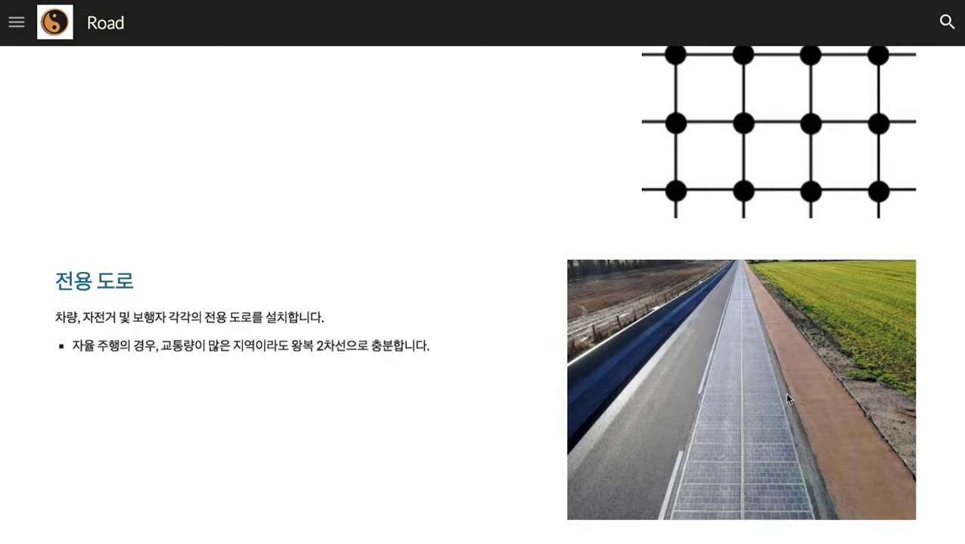
scroll(784, 392, up, 3)
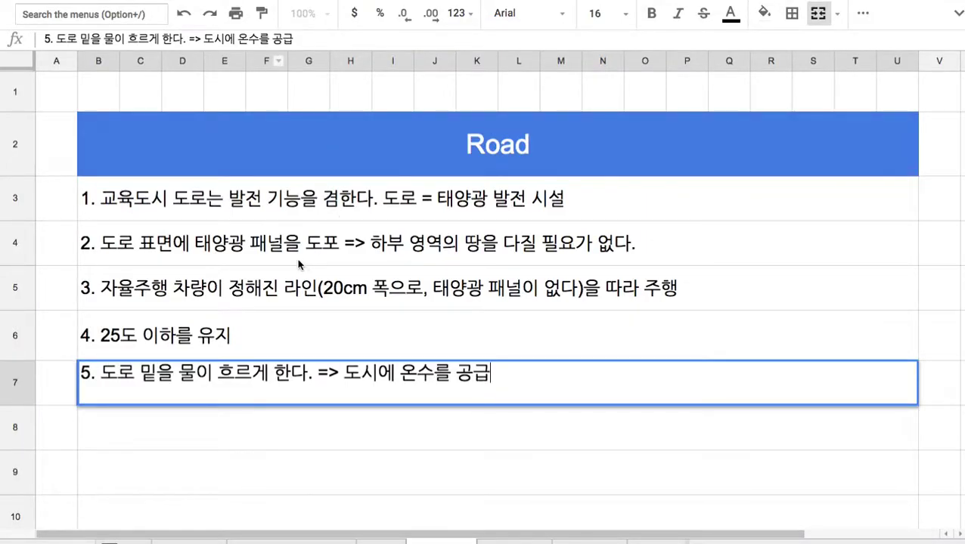
Enter "6. 도로 시공 계획을 수립, 건설, 관리...과정을 통괄할 시스템을 코딩" as the sixth point in row 8.
click(259, 345)
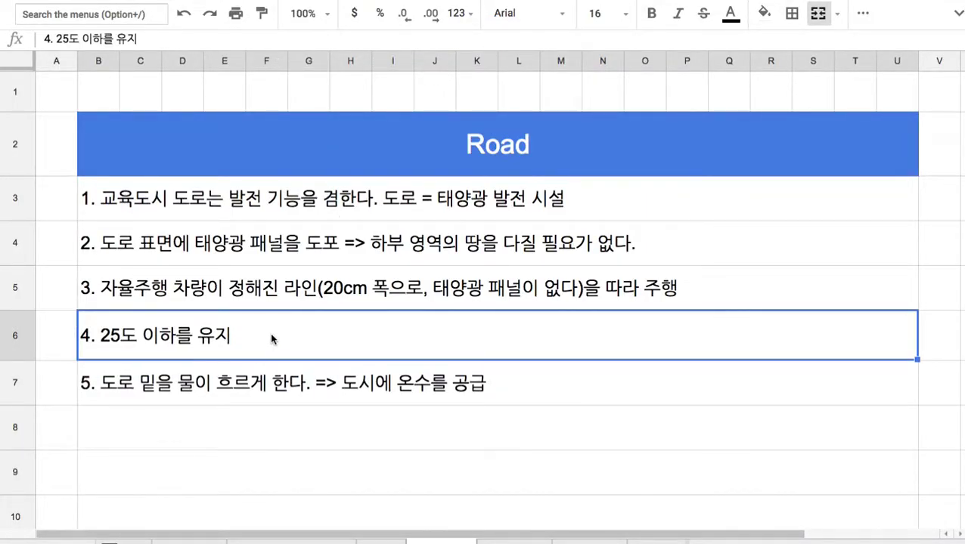
click(234, 421)
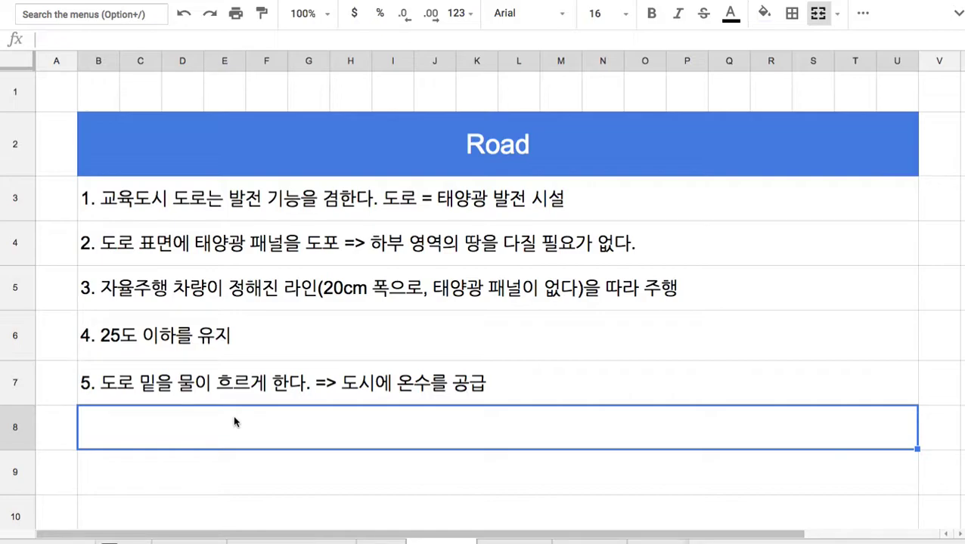
text(6.)
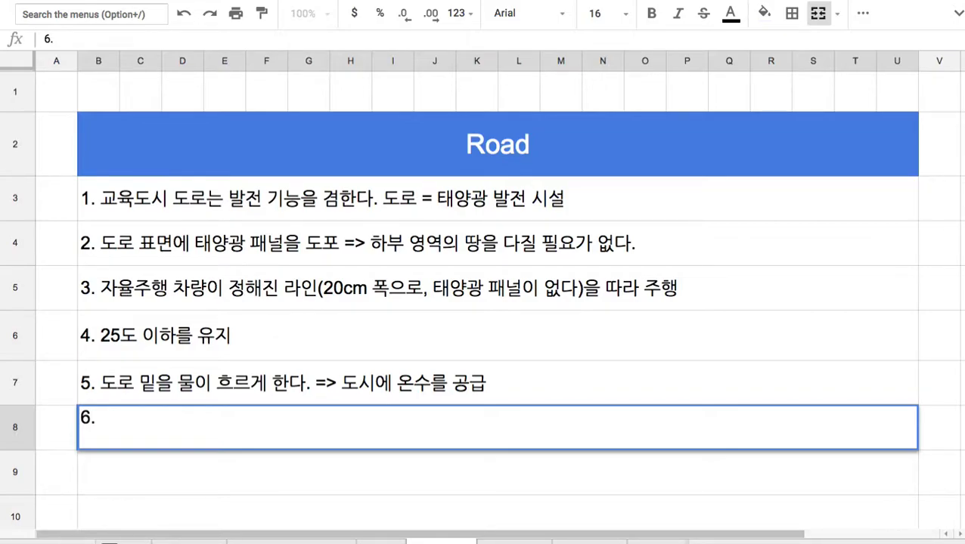
text(도로 ㅅ)
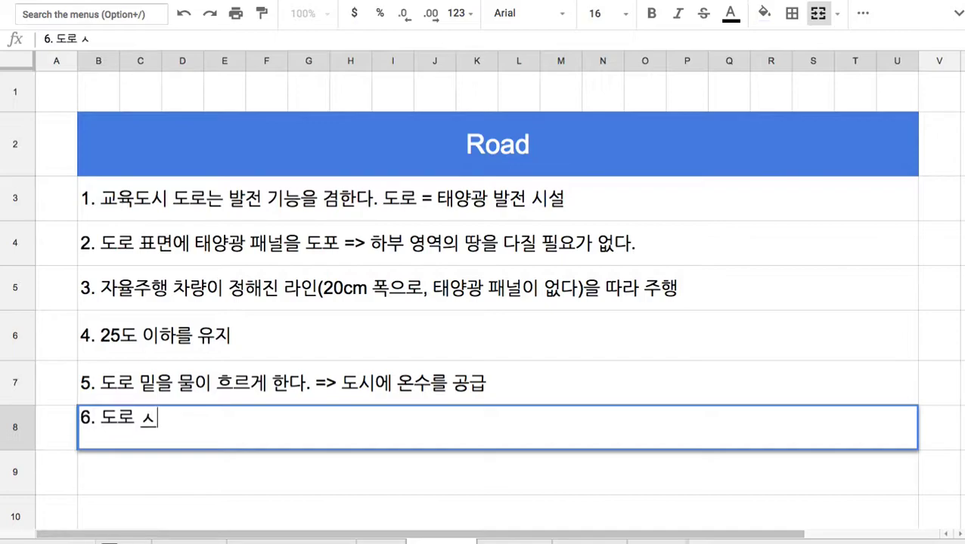
text(ㅣ공 곟)
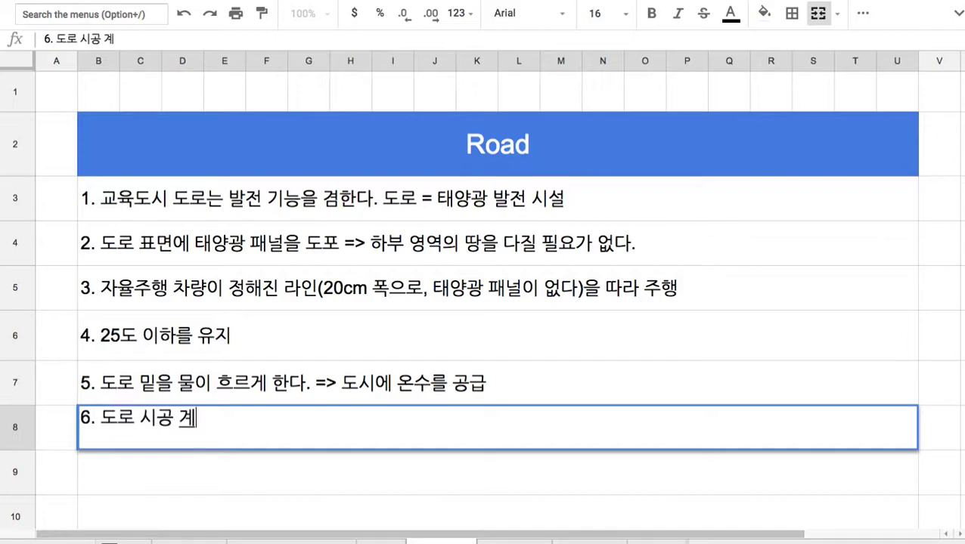
text(획을 수립)
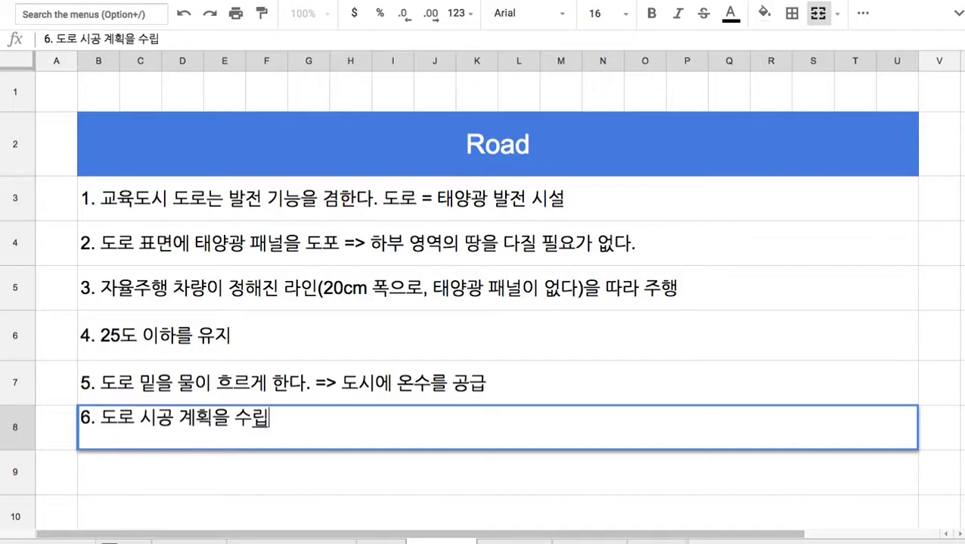
text(, 건설, 관ㄹ)
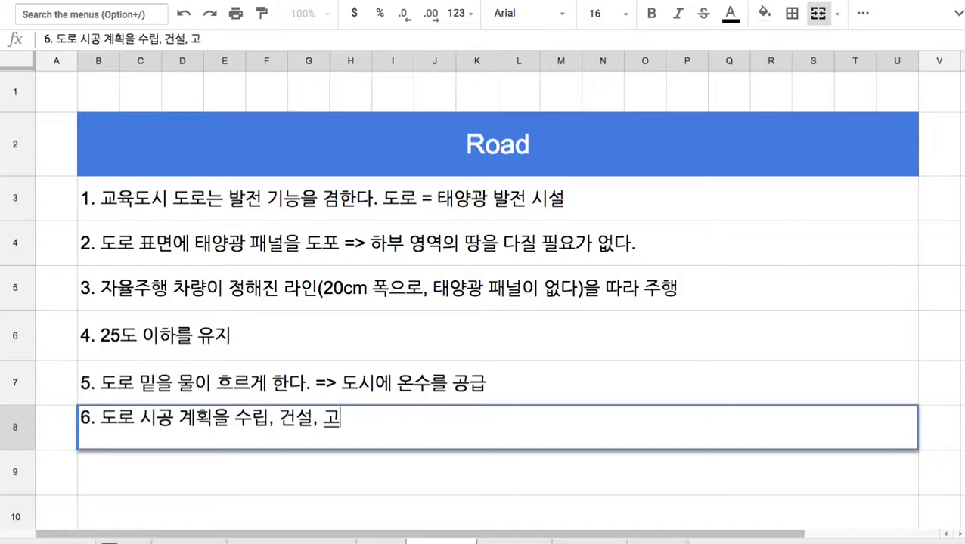
text(ㅣ...괒)
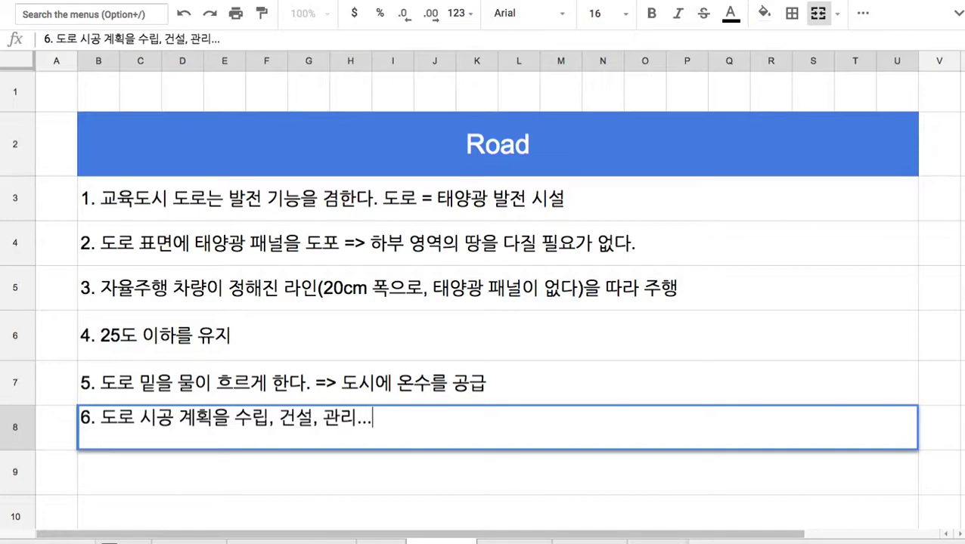
text(정을 통)
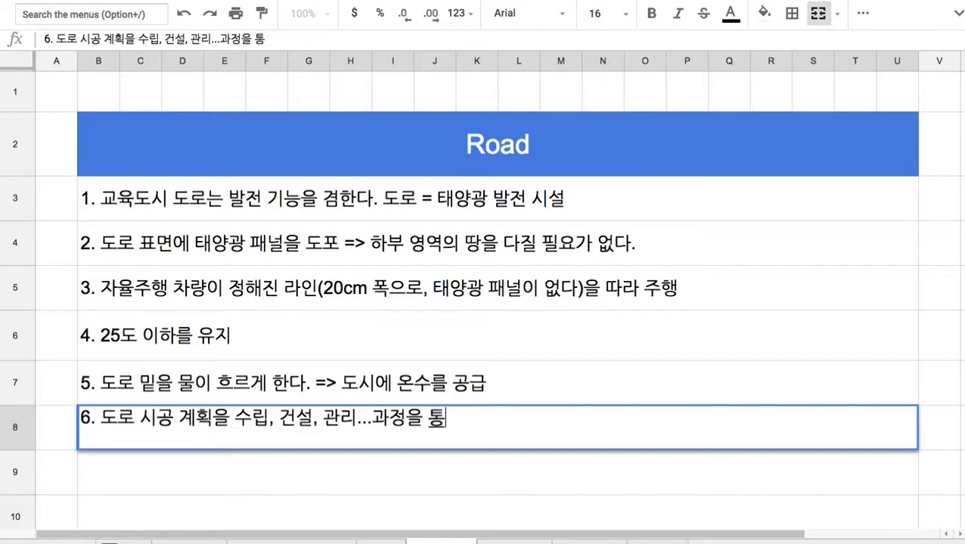
text(과ㄹ할 시스템을)
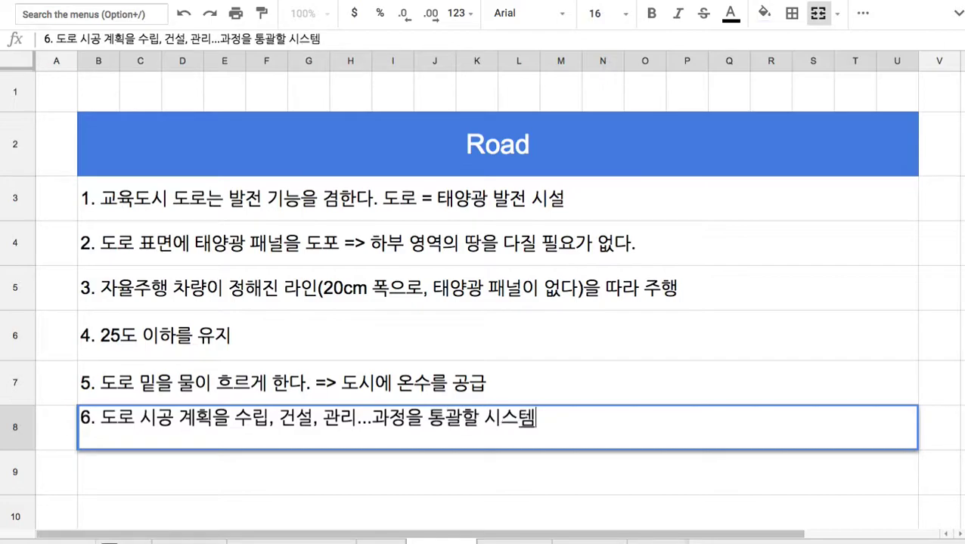
text( 코딩)
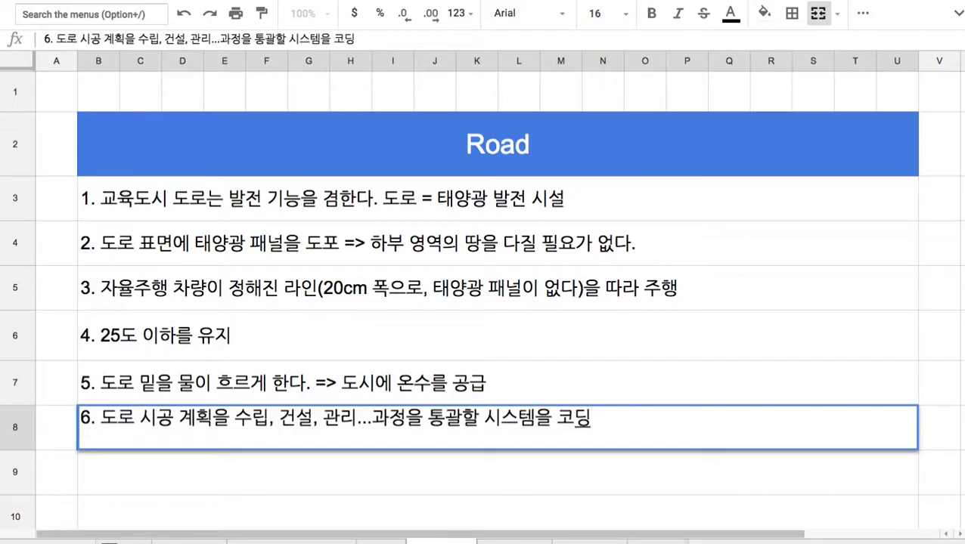
click(307, 181)
click(321, 170)
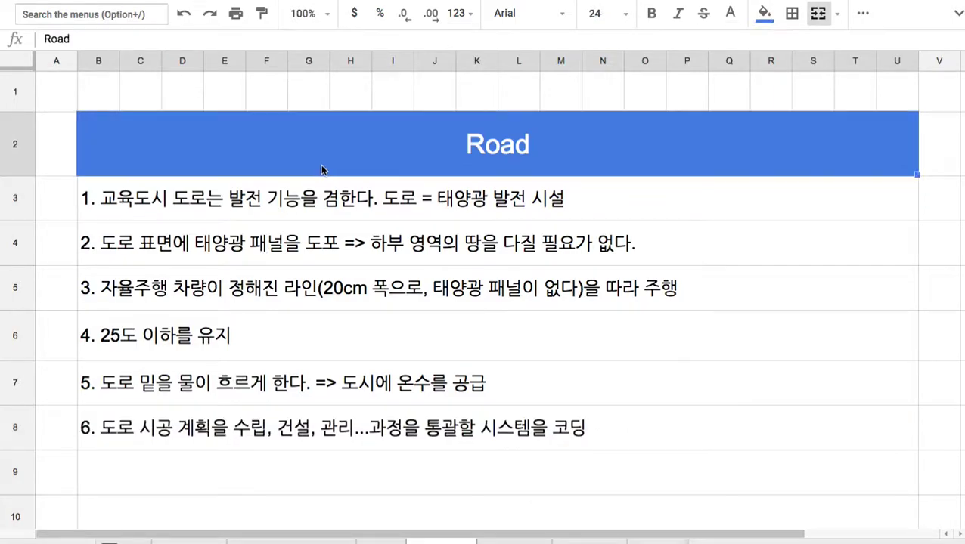